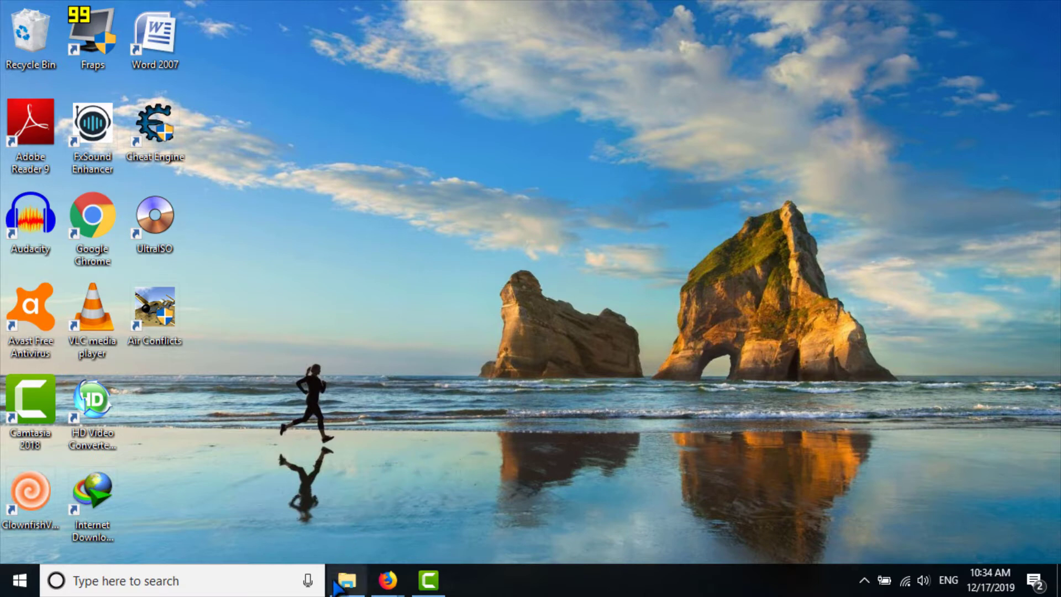
# Open drive F: in File Explorer and select First Term Exam - 2019.docx to view its details
pyautogui.click(347, 581)
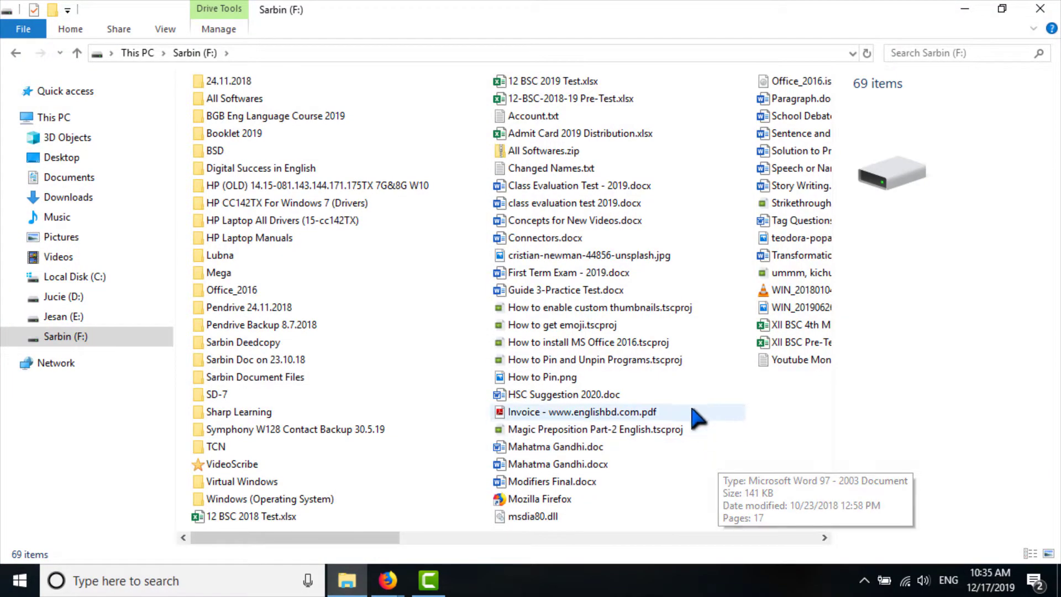
pyautogui.click(604, 276)
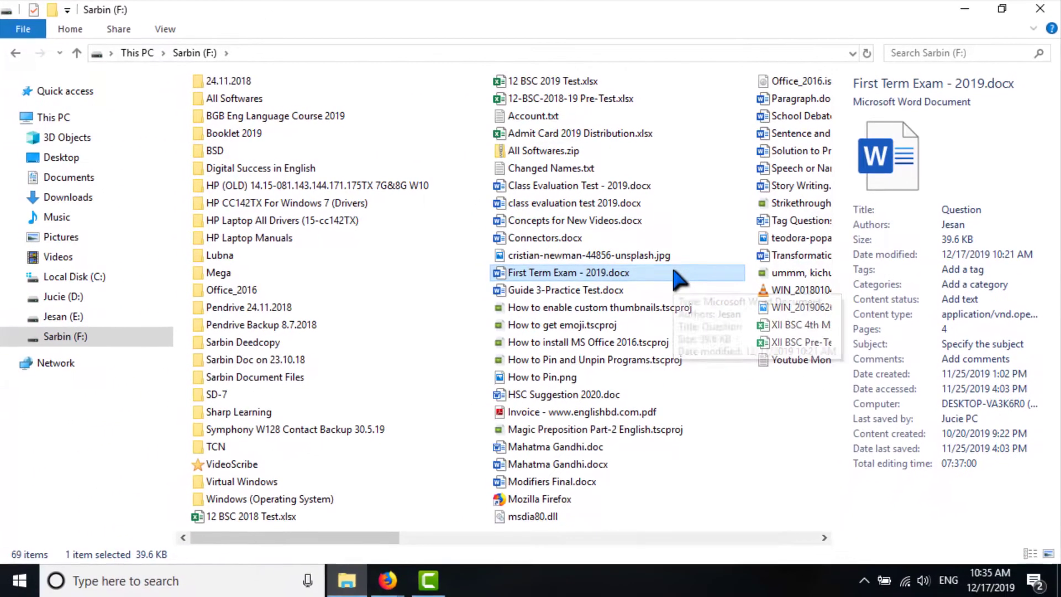
# In First Term Exam - 2019.docx's Details properties, change the title from Question to Question 2019
pyautogui.rightClick(678, 275)
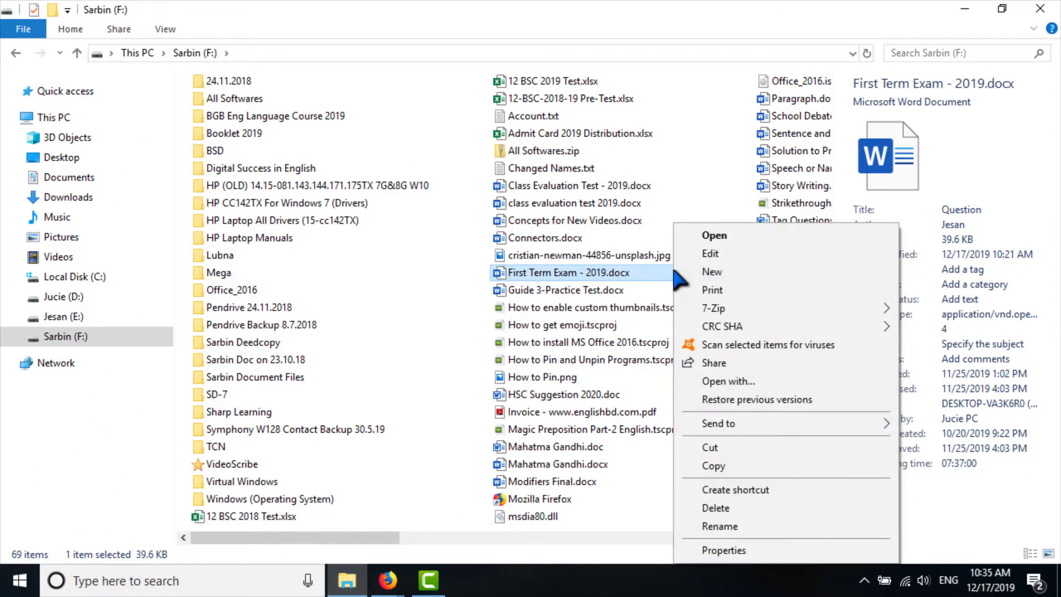
pyautogui.click(724, 551)
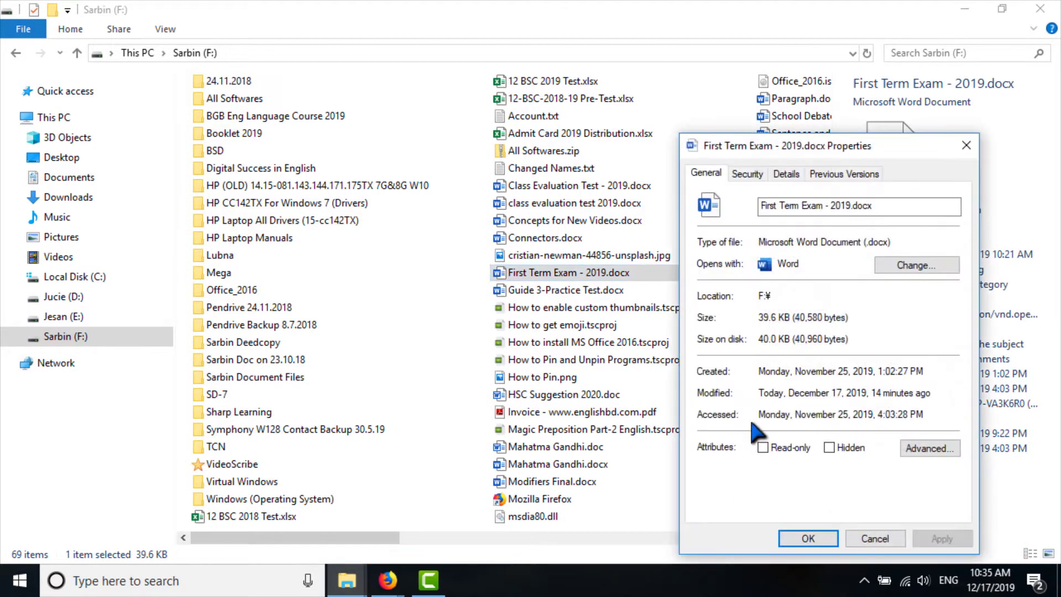
pyautogui.click(785, 173)
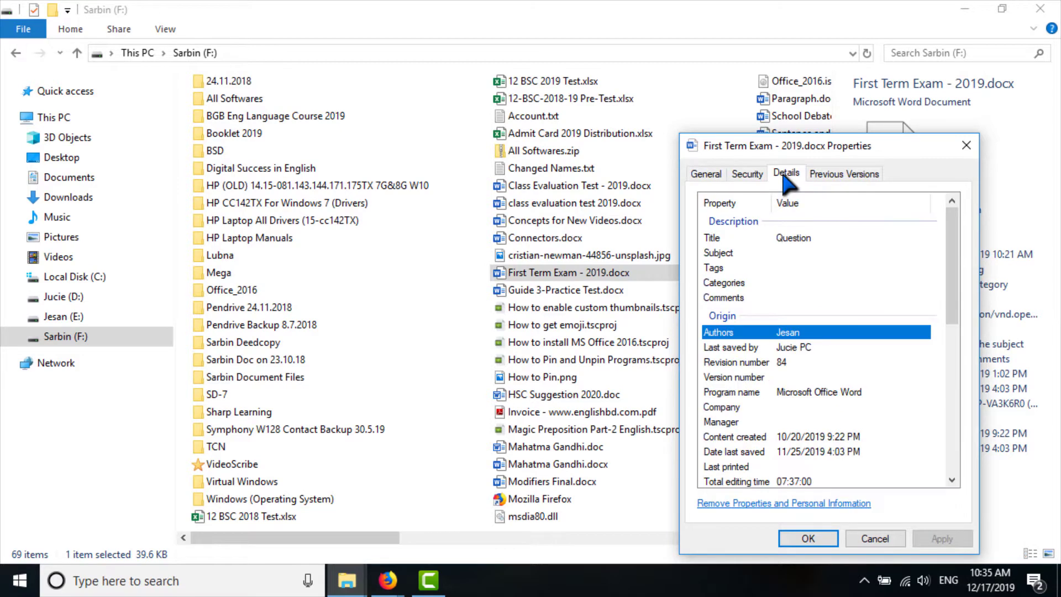
pyautogui.click(818, 239)
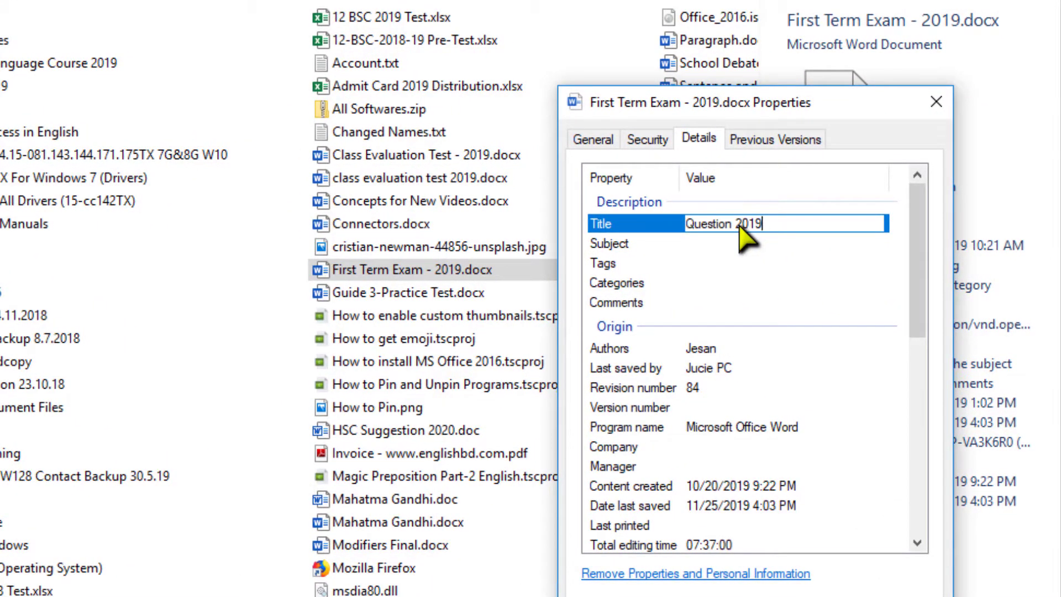
pyautogui.click(730, 350)
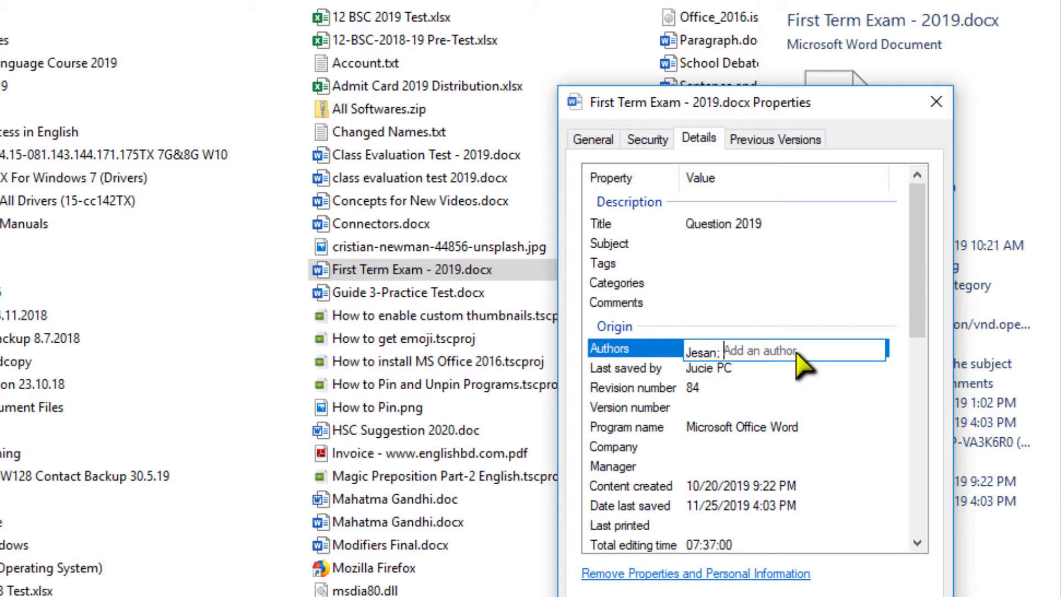
# Replace the document's author with the new author's name, apply, and close Properties
pyautogui.press('BackSpace')
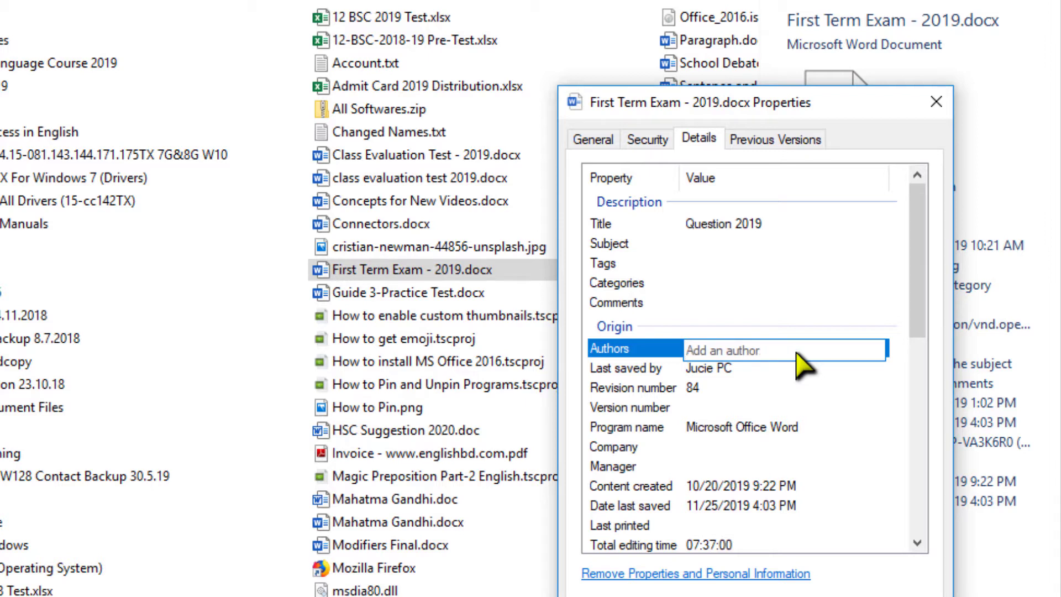
pyautogui.write('Moha')
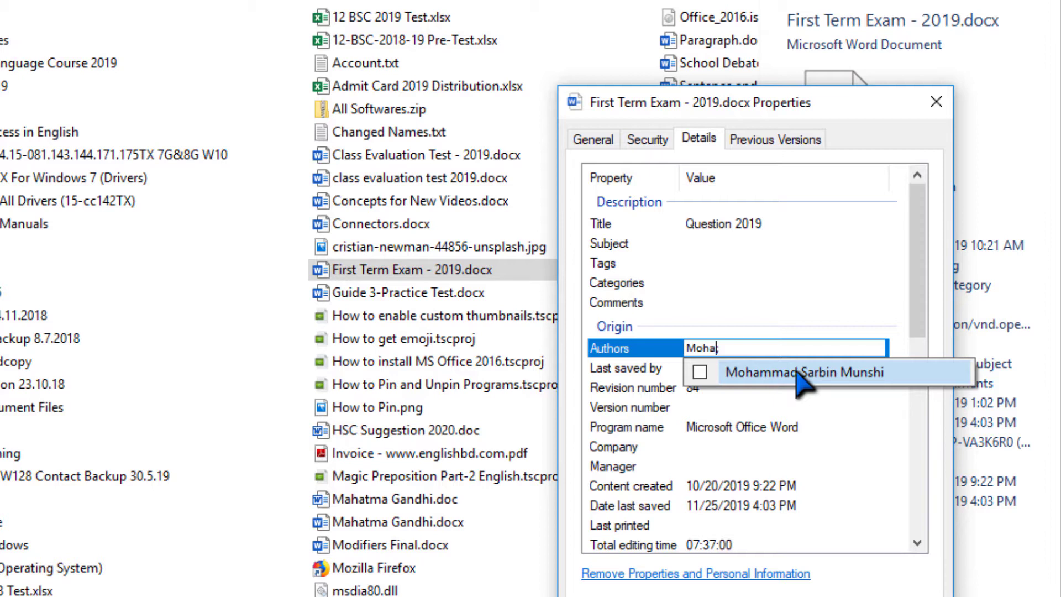
pyautogui.click(746, 376)
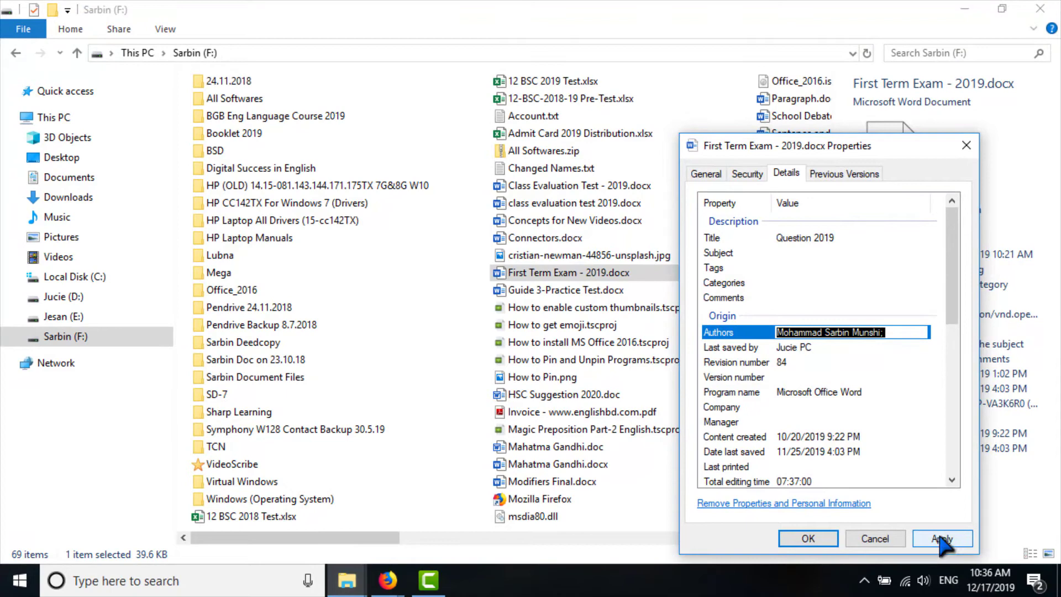
pyautogui.click(942, 539)
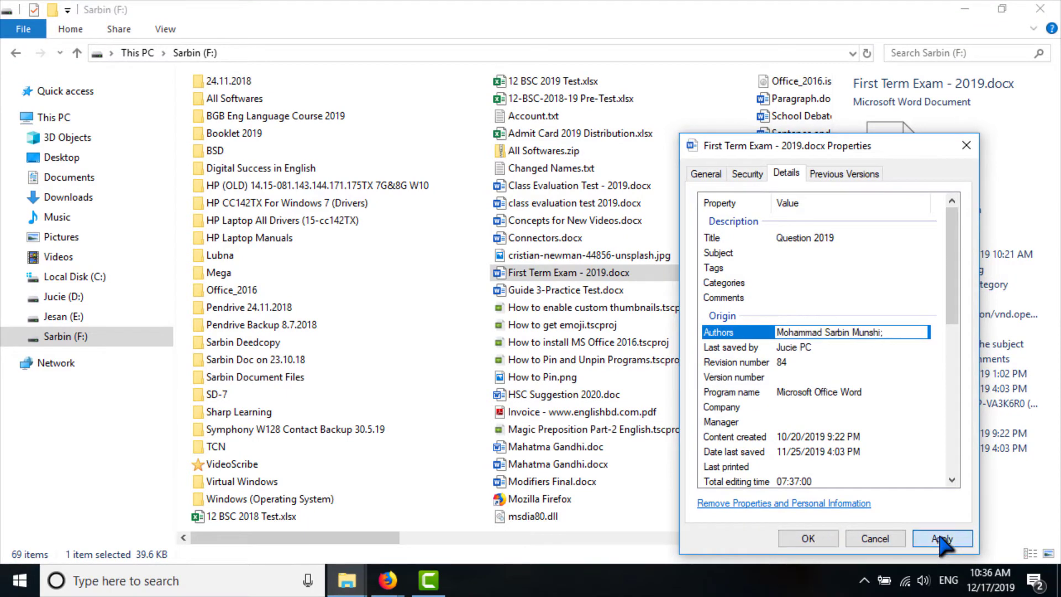
pyautogui.click(807, 538)
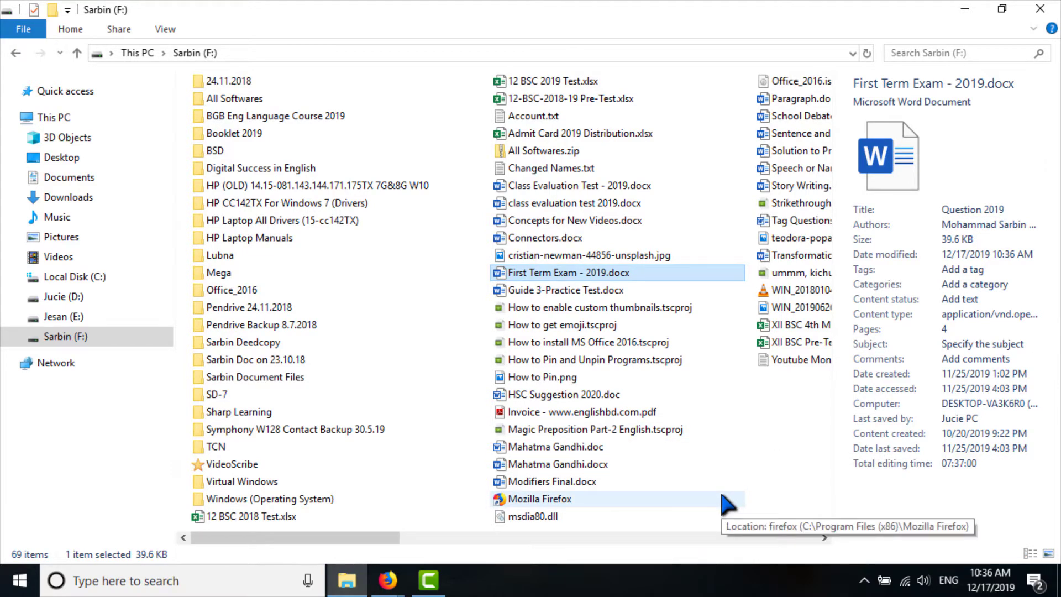
# Select How to Pin.png, then cristian-newman-44856-unsplash.jpg to view the photo's metadata
pyautogui.click(713, 377)
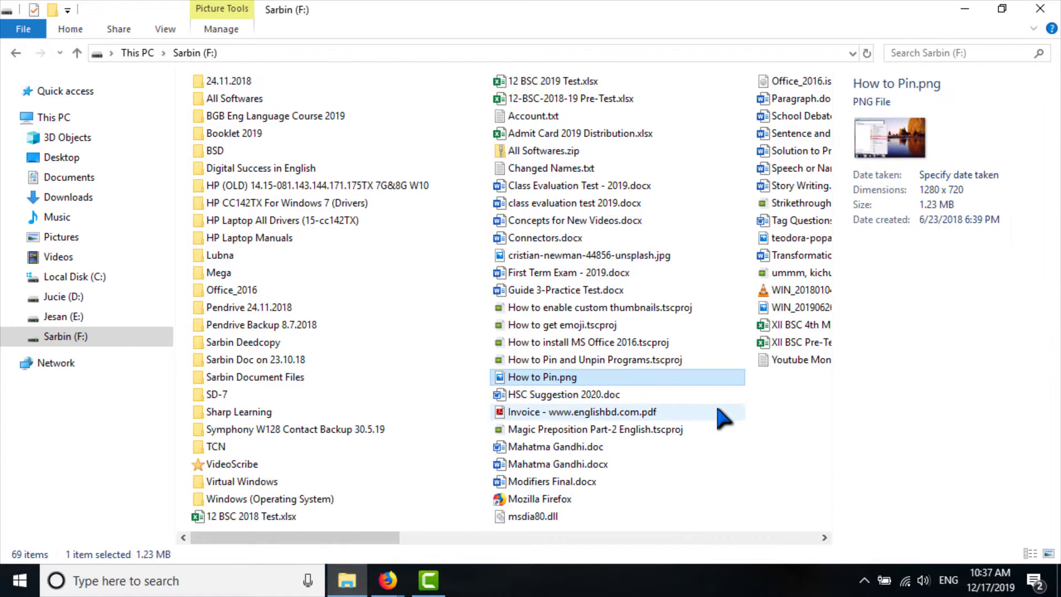
pyautogui.click(682, 268)
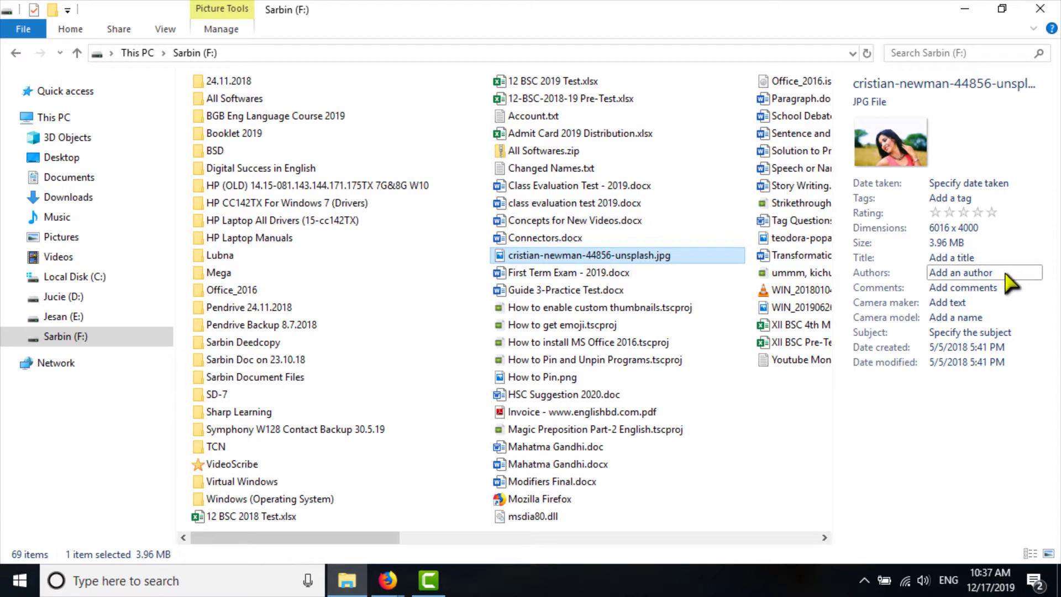
pyautogui.moveTo(729, 264)
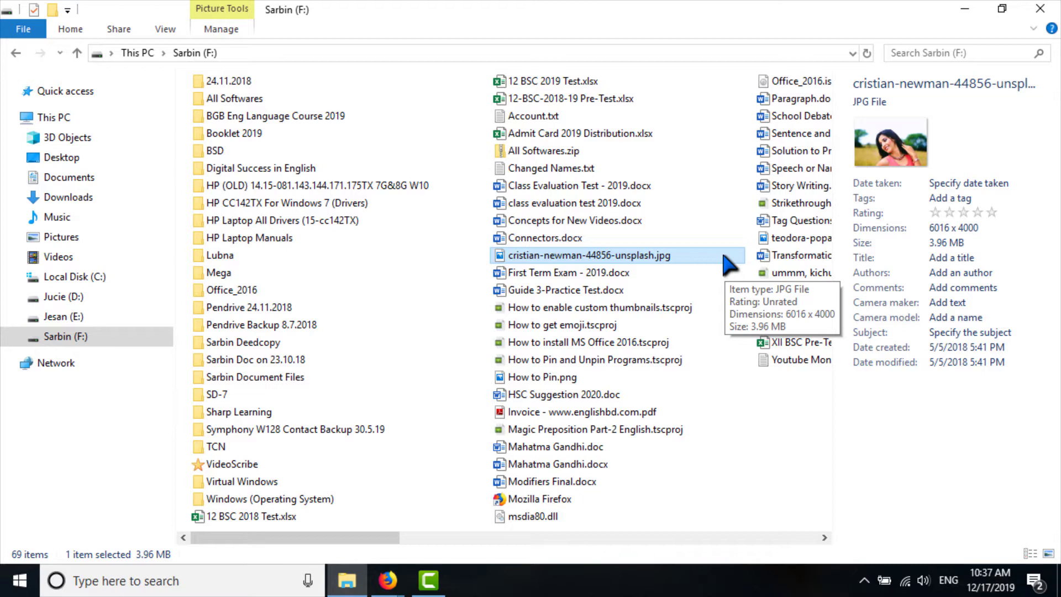
# Give cristian-newman-44856-unsplash.jpg the title Foreign Girl and an author name, then save
pyautogui.rightClick(729, 265)
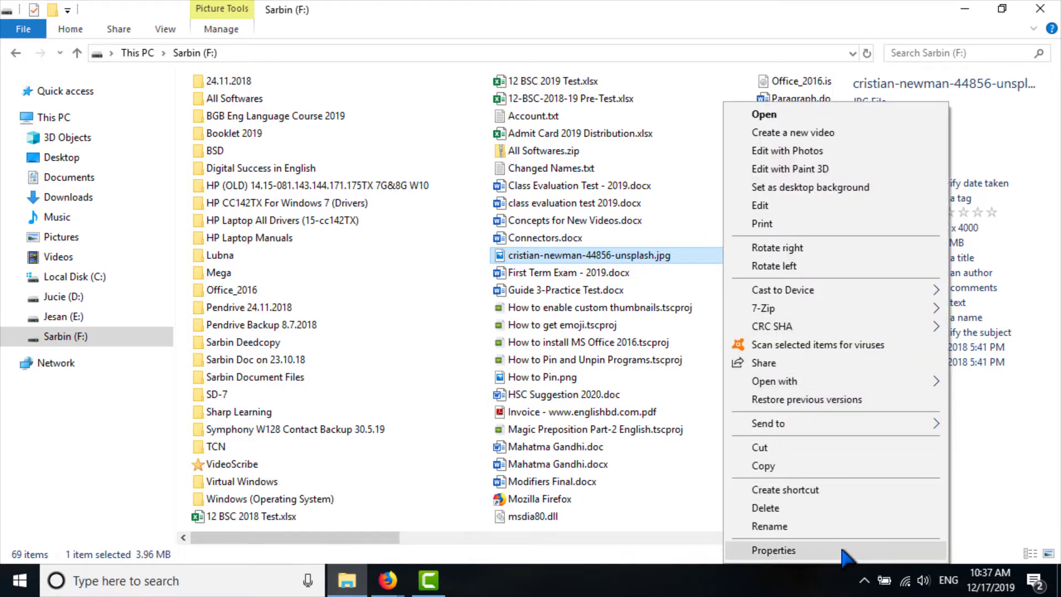
pyautogui.click(774, 550)
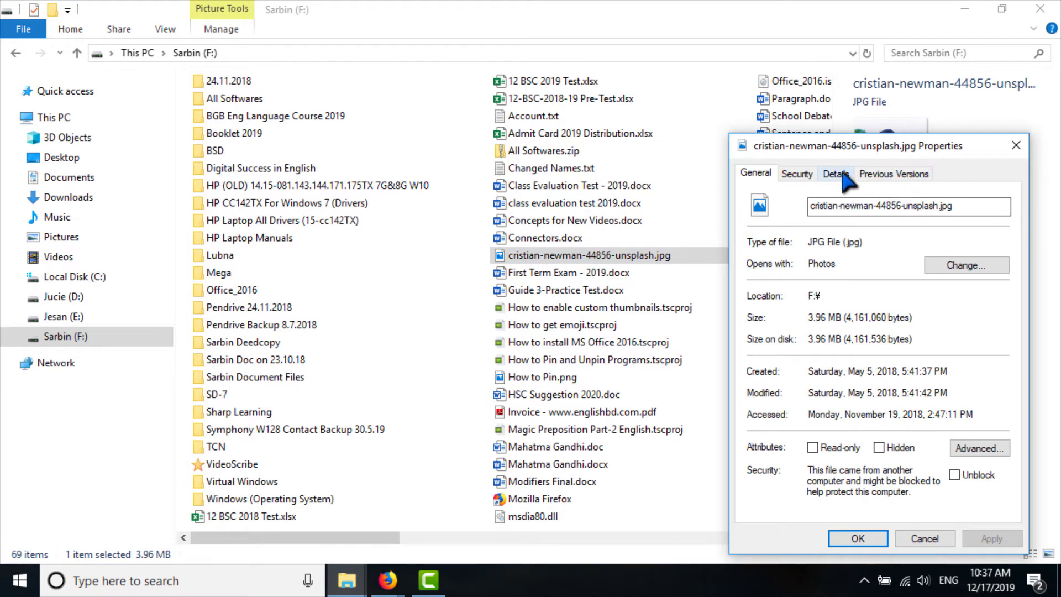
pyautogui.click(836, 175)
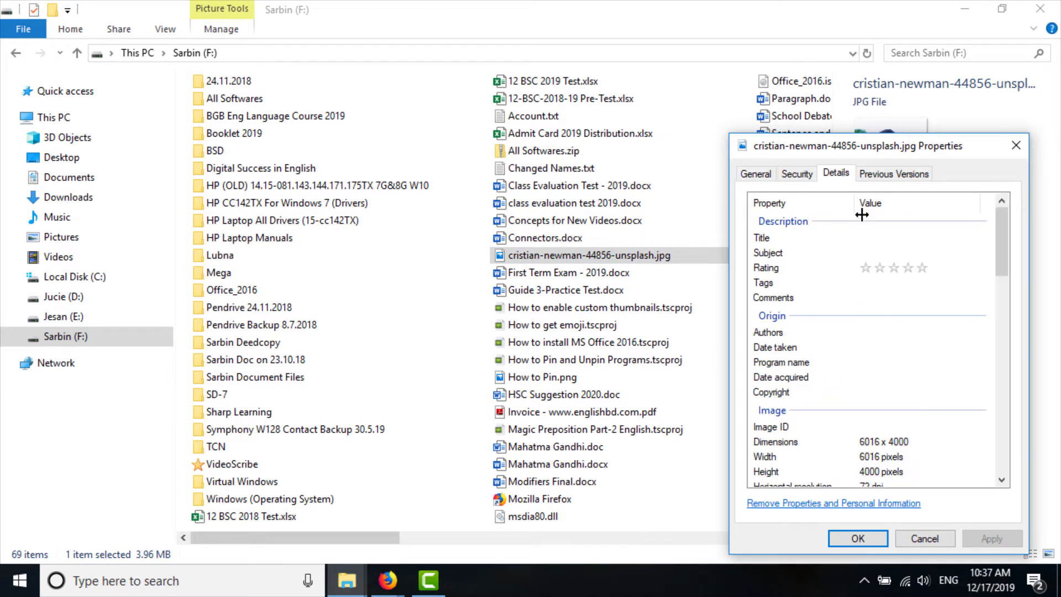
pyautogui.click(905, 234)
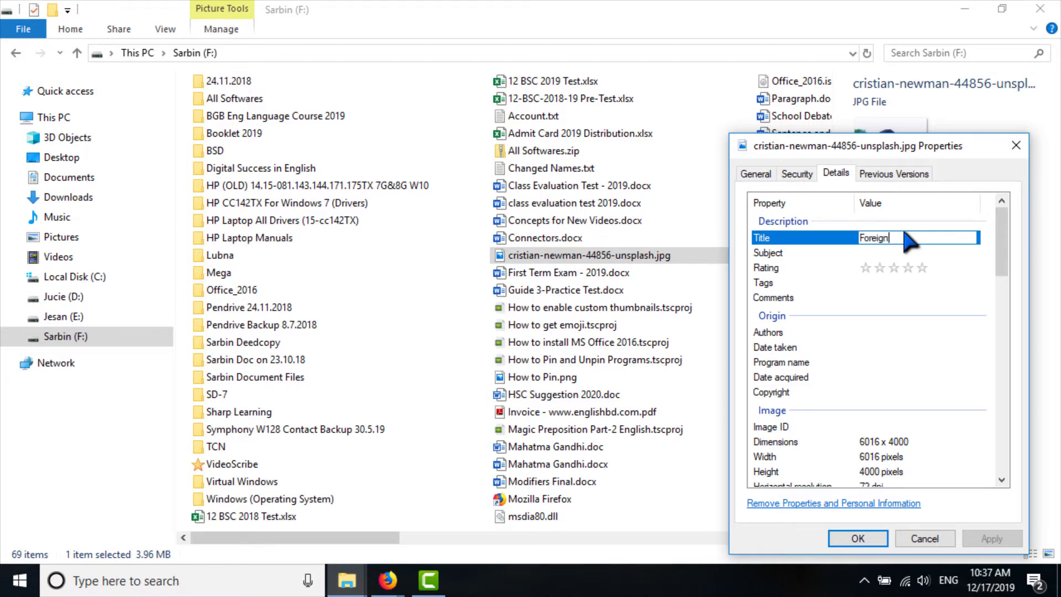
pyautogui.write('Foreign Girl')
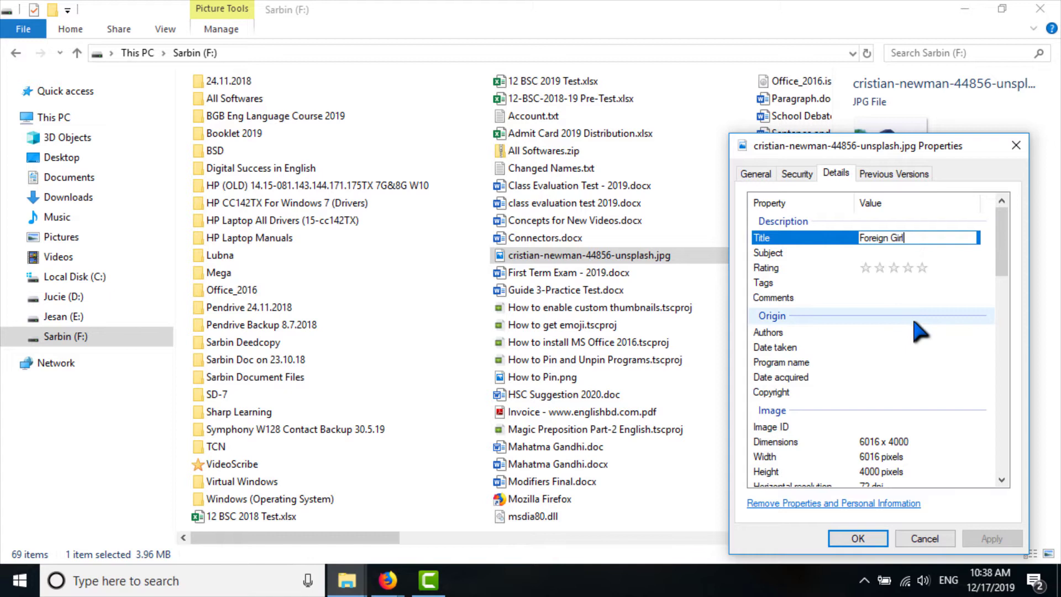
pyautogui.click(909, 333)
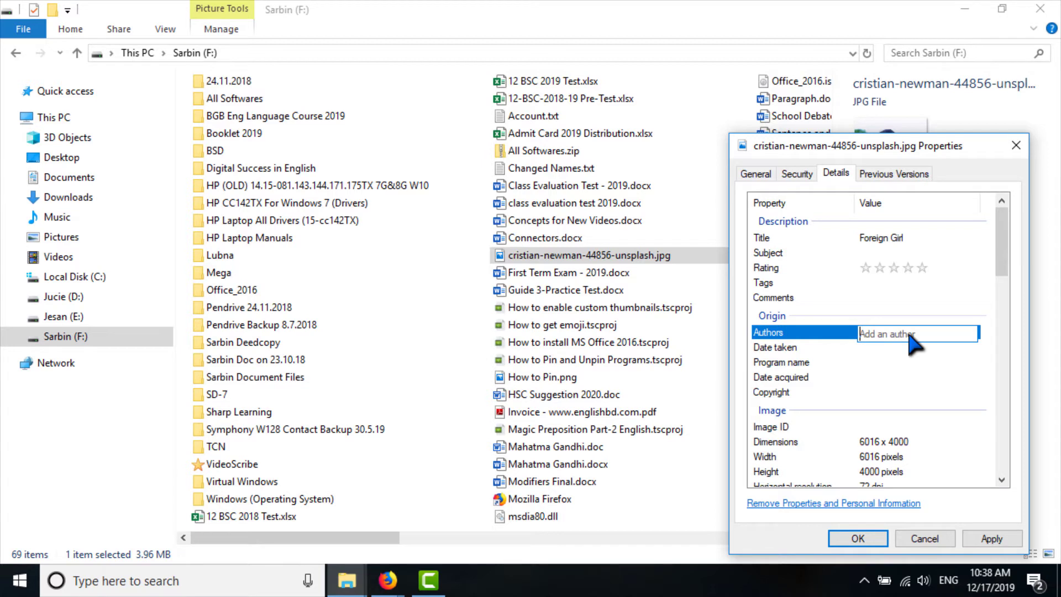
pyautogui.write('S')
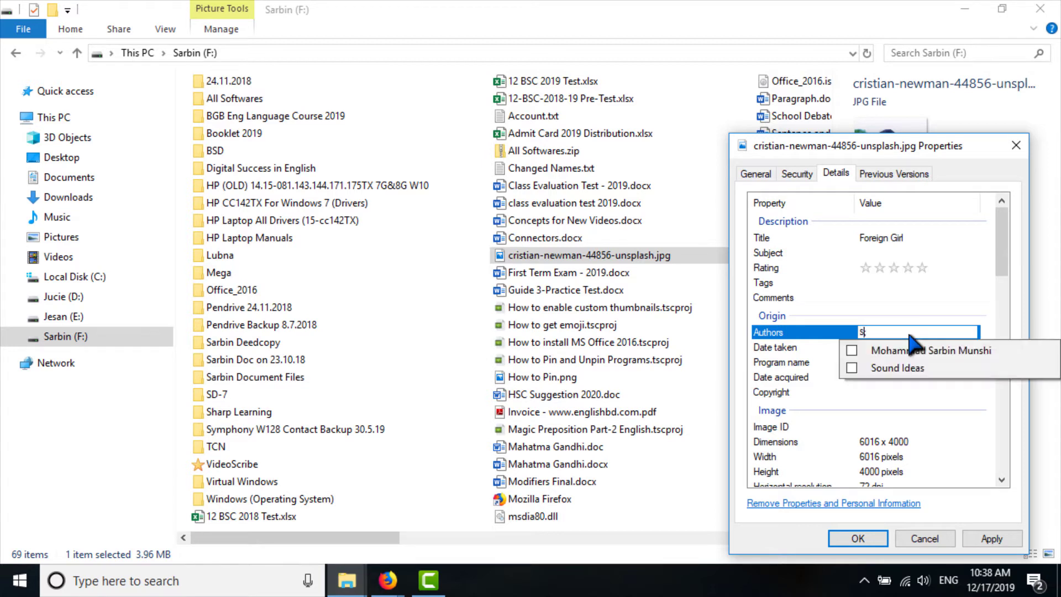
pyautogui.write('amiu')
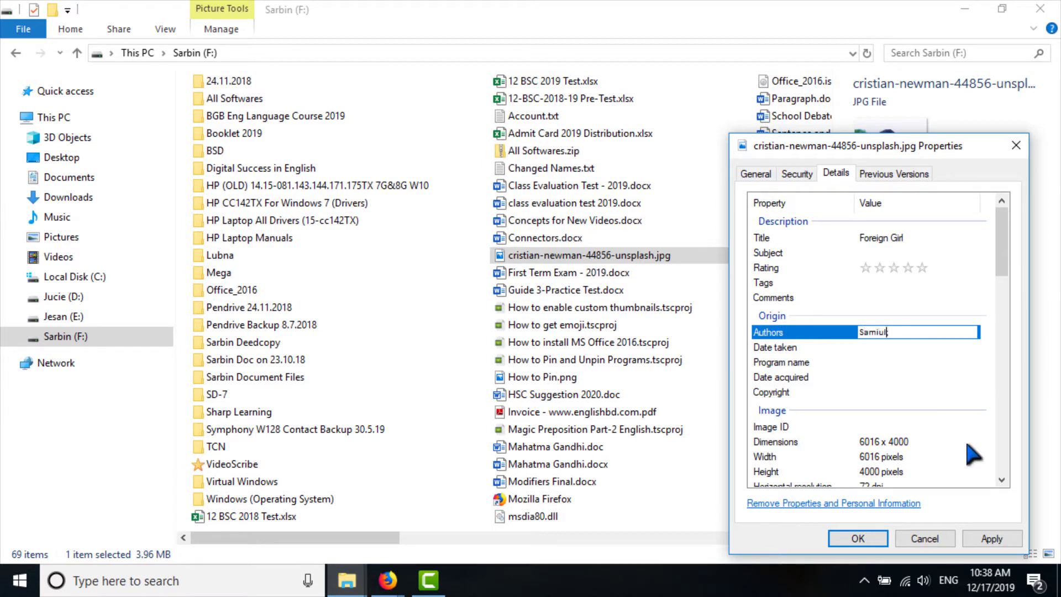
pyautogui.write('l')
pyautogui.click(992, 539)
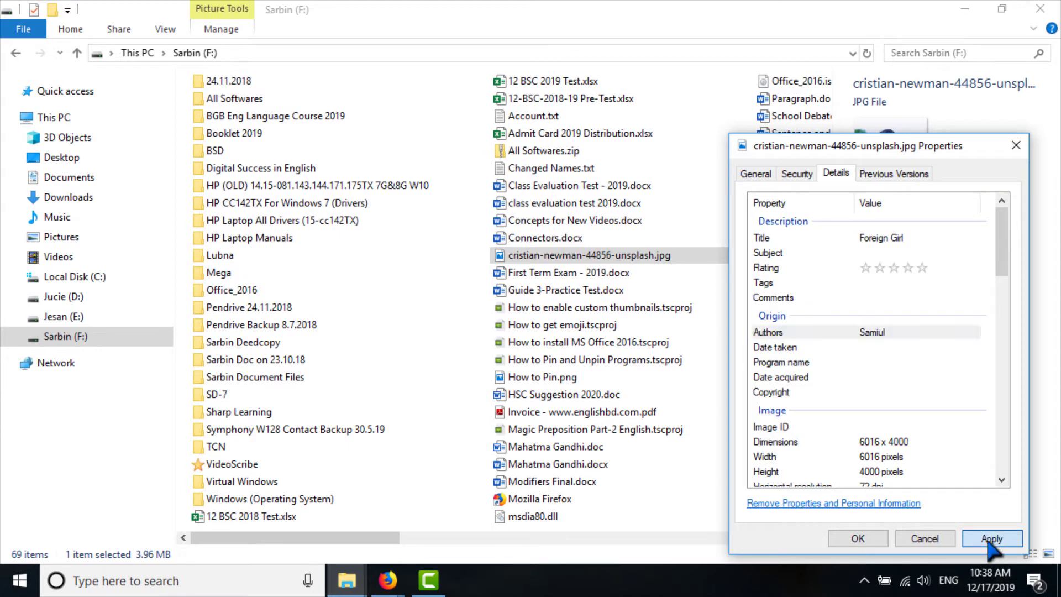
pyautogui.click(857, 540)
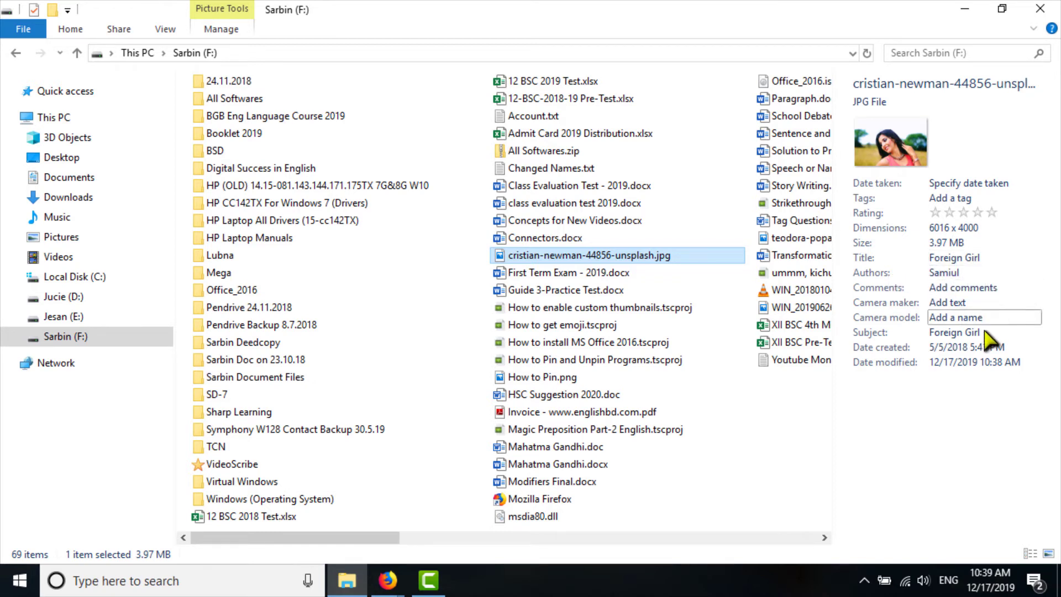
# Select HSC Suggestion 2020.doc to show its title Digital Success in English and author
pyautogui.click(621, 395)
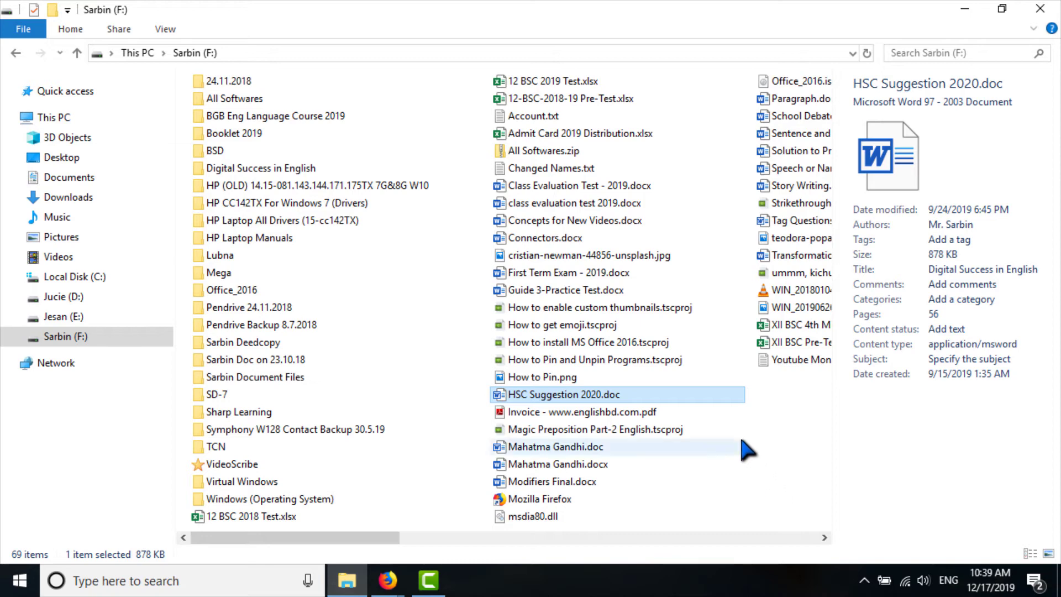
# Add a second author's full name after the existing author in HSC Suggestion 2020.doc's Details properties
pyautogui.rightClick(729, 404)
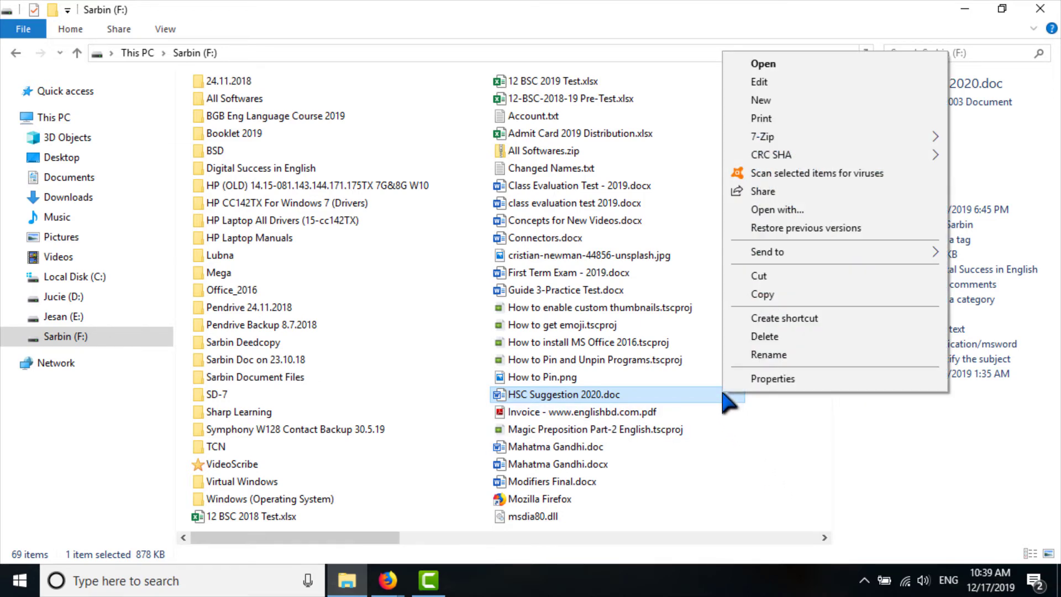
pyautogui.click(784, 381)
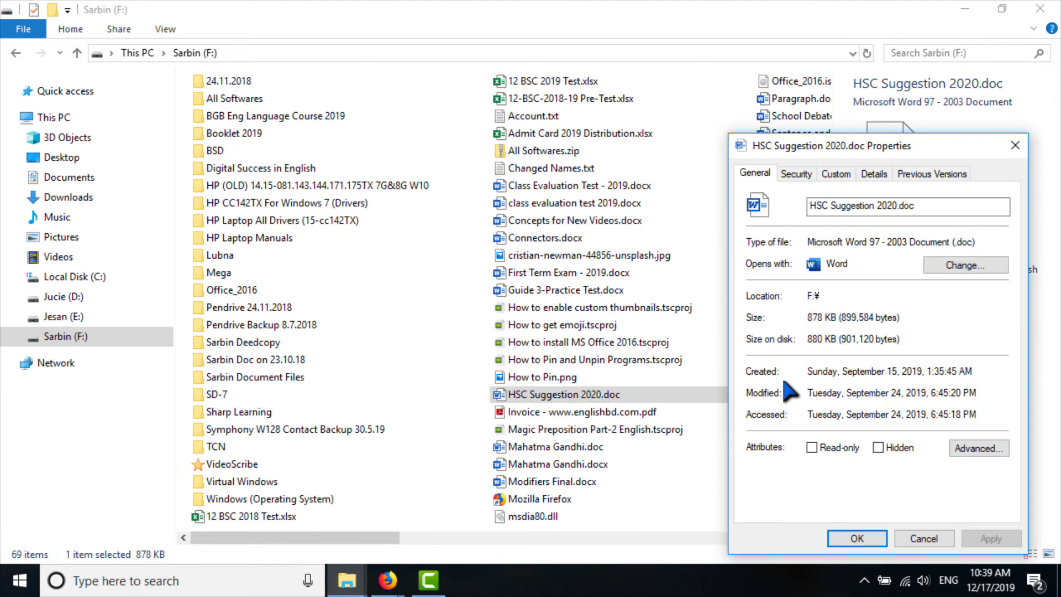
pyautogui.click(875, 173)
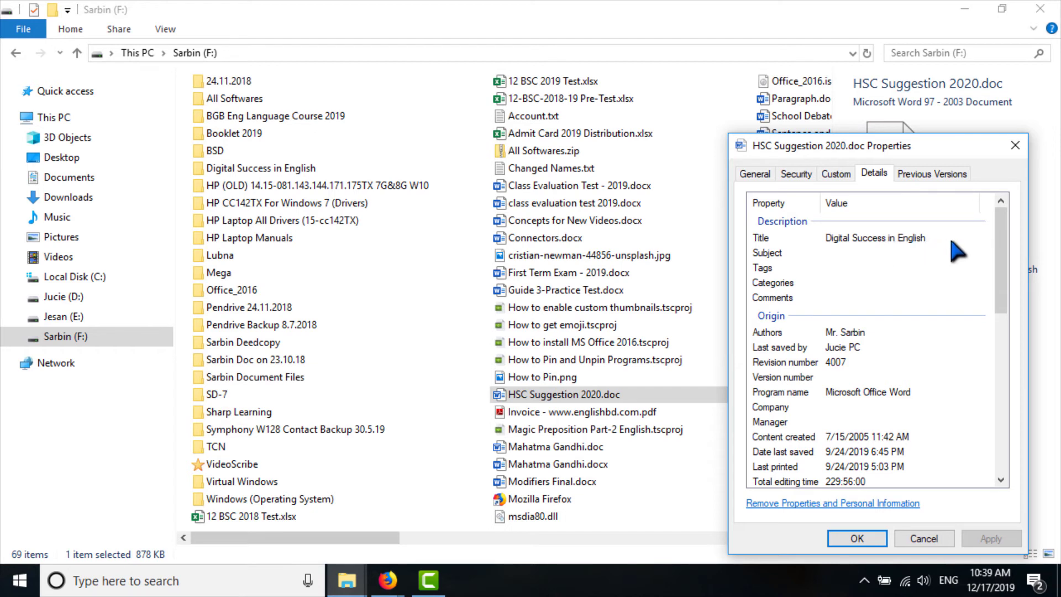
pyautogui.click(875, 333)
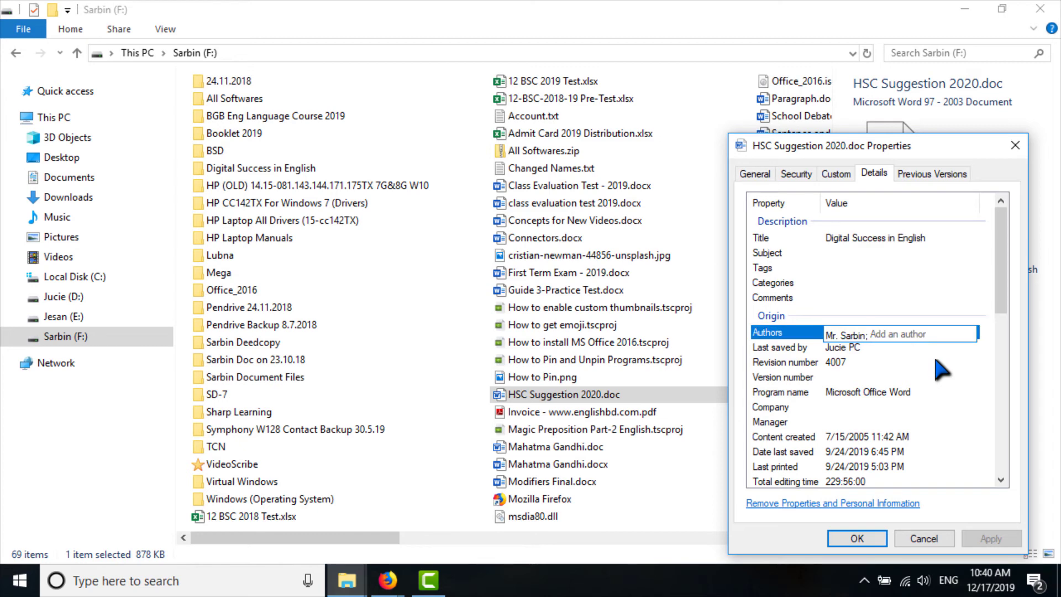
pyautogui.press('Return')
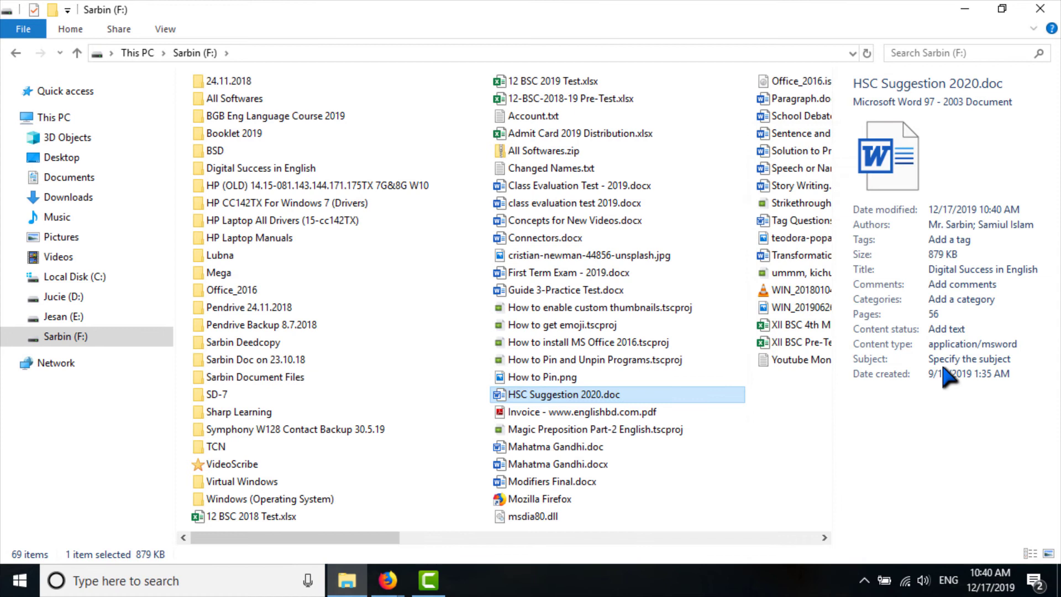